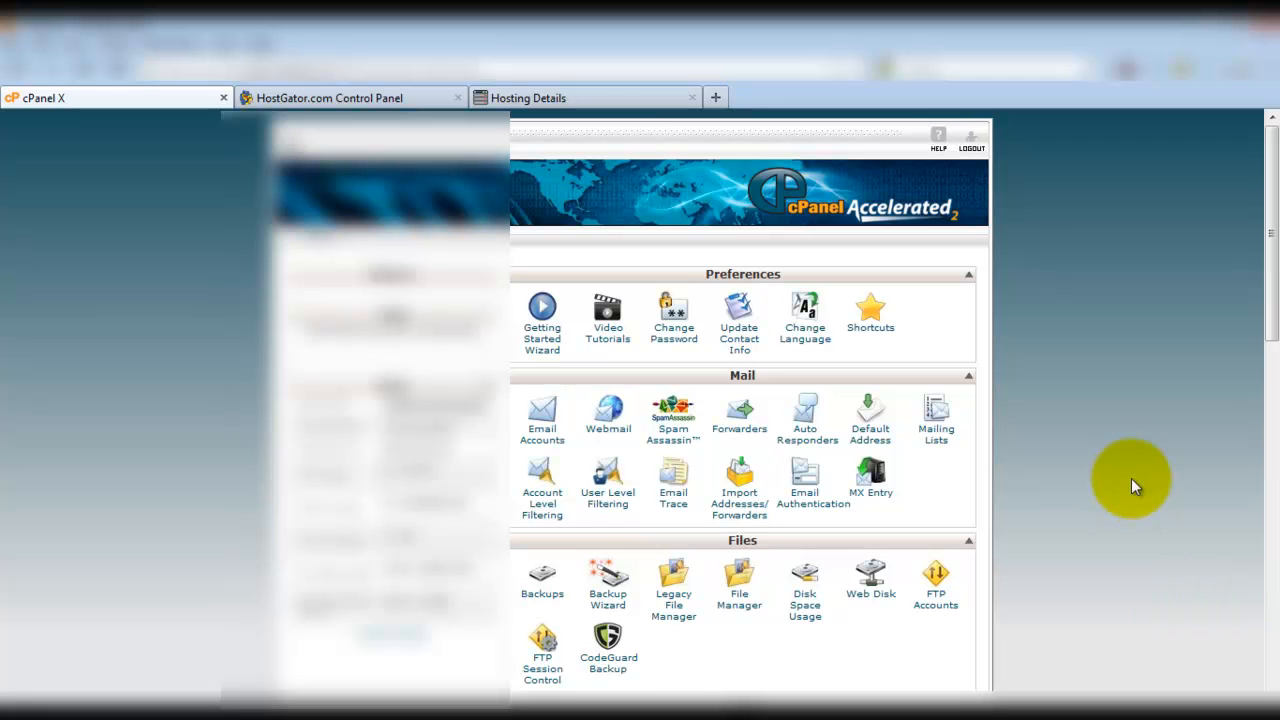
# - Open the WordPress install form in the Softaculous Apps Installer and clear the In Directory value
pyautogui.scroll(-5, 1133, 483)
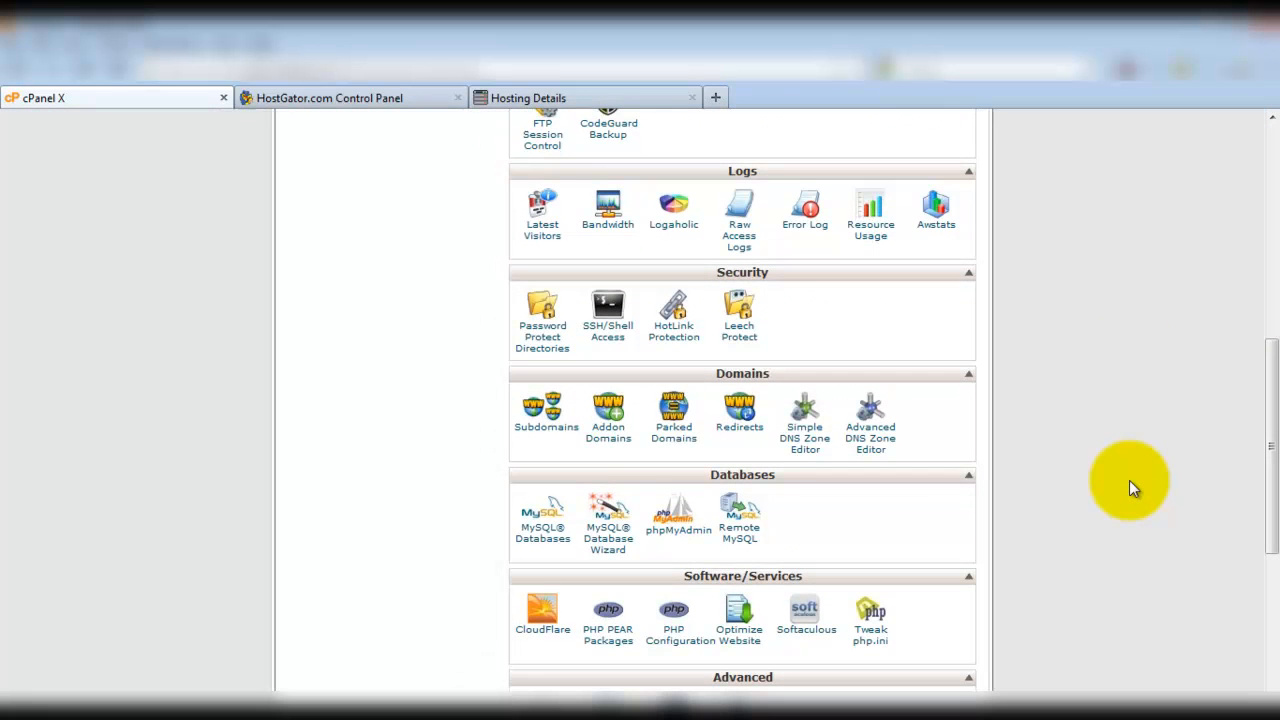
pyautogui.scroll(-2, 1129, 483)
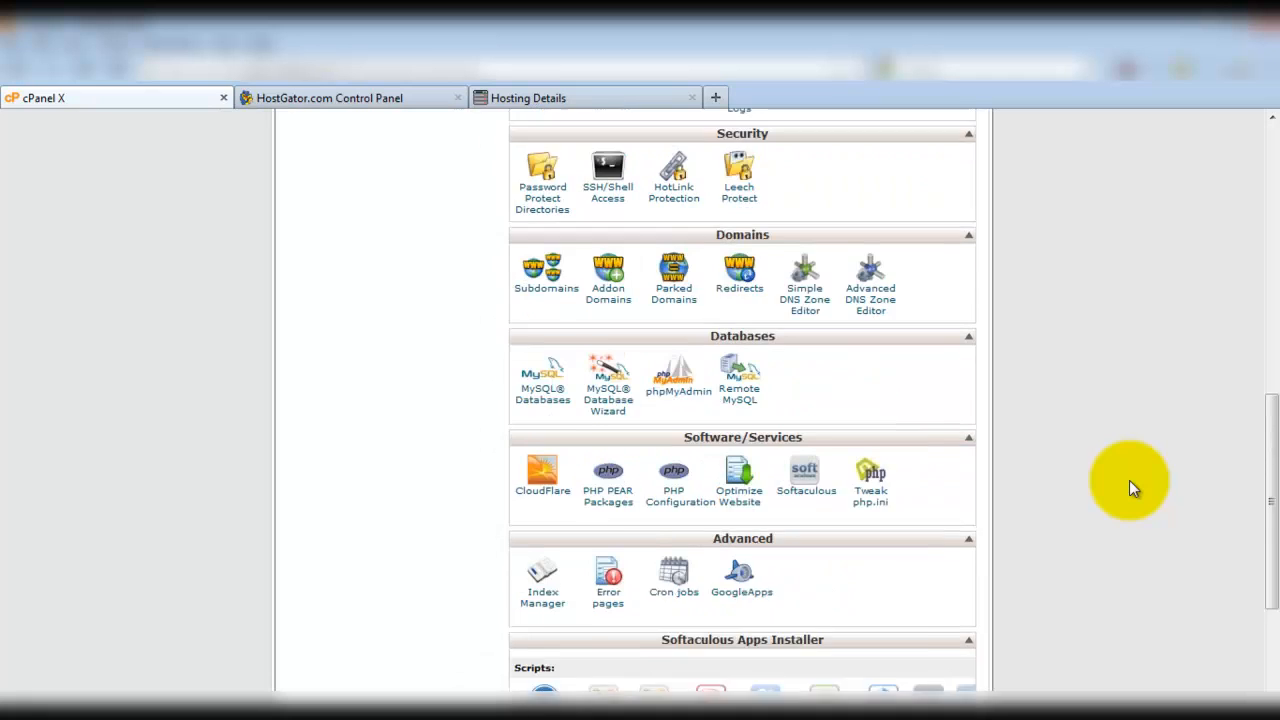
pyautogui.scroll(-2, 1124, 481)
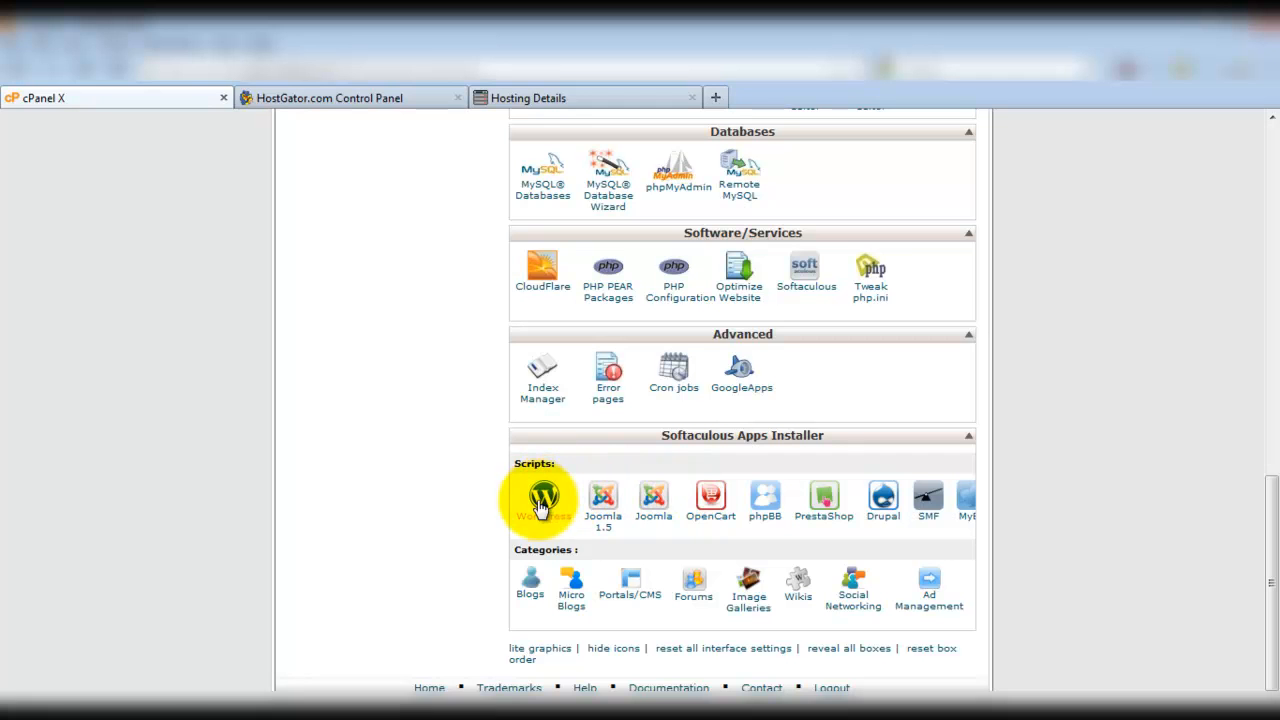
pyautogui.click(541, 503)
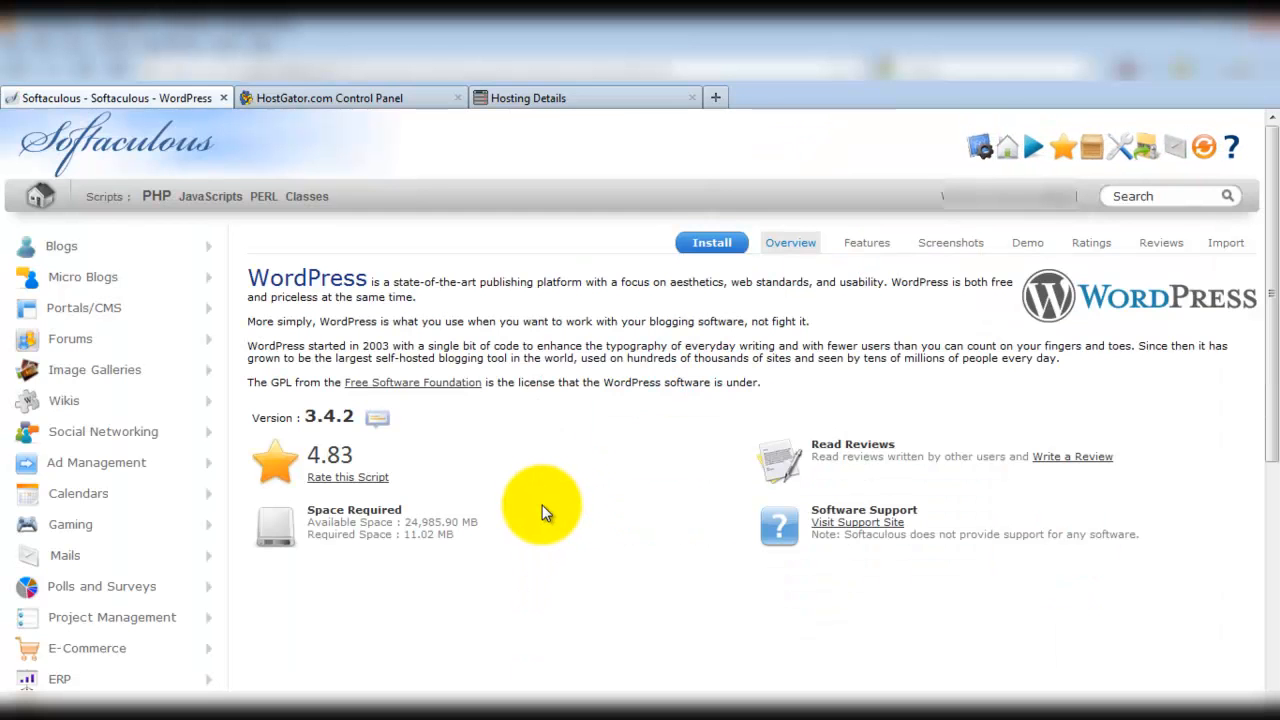
pyautogui.click(712, 244)
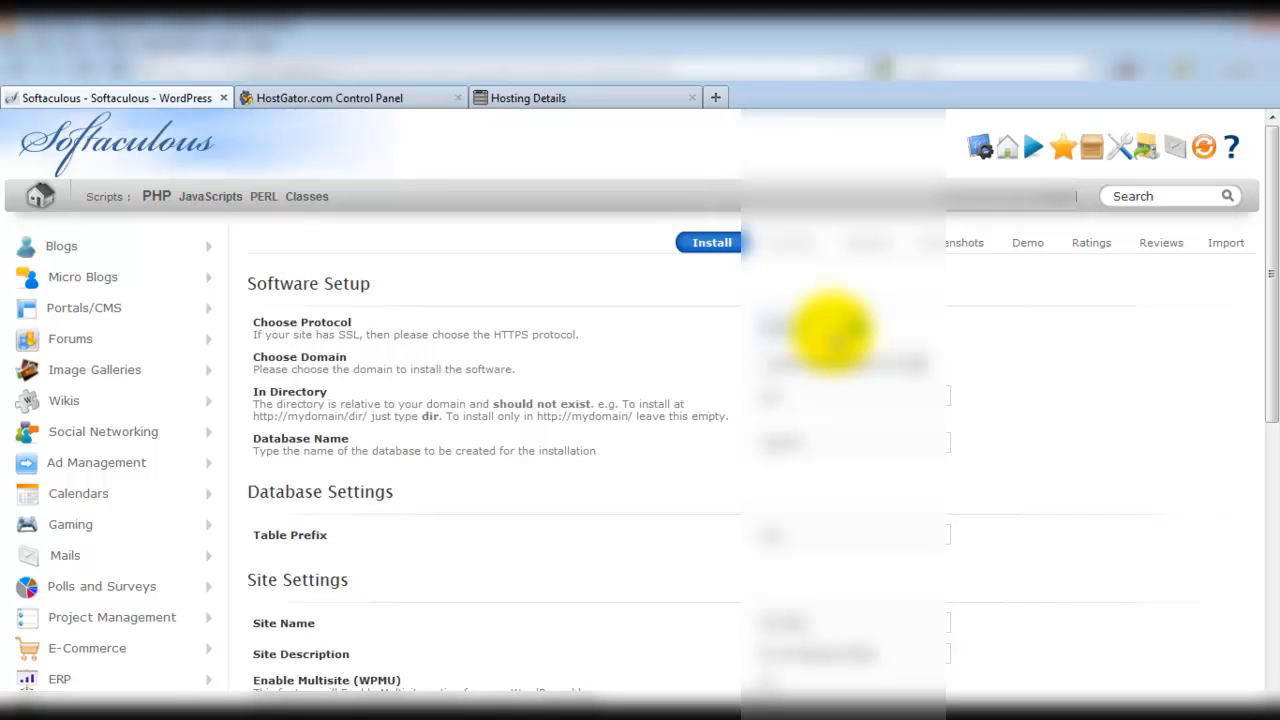
pyautogui.moveTo(804, 401); pyautogui.dragTo(728, 392)
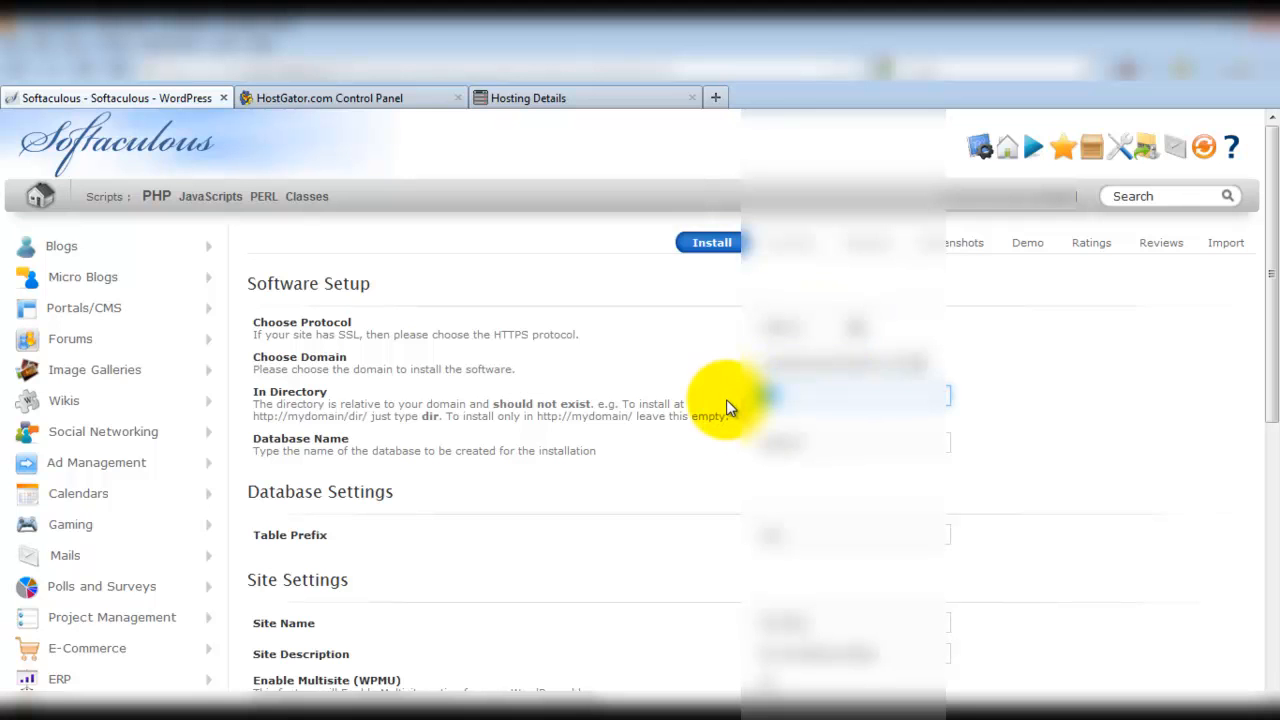
pyautogui.press('BackSpace')
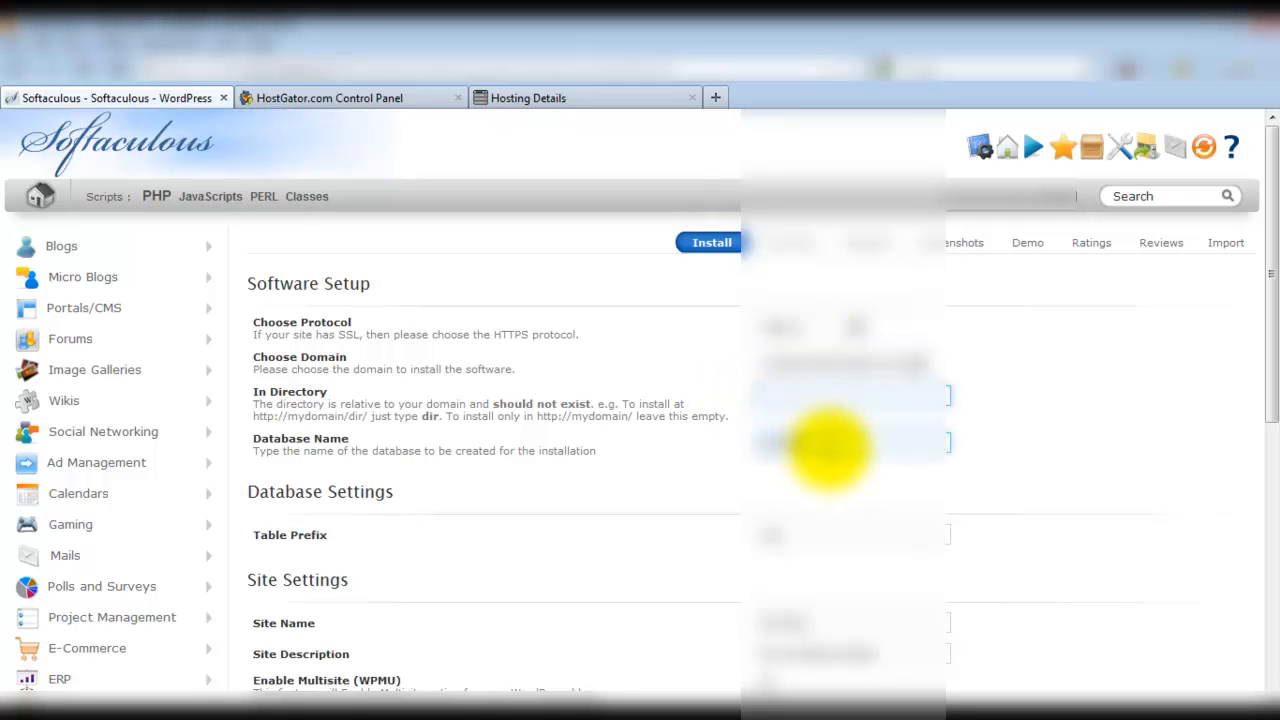
# - Replace the default site name and site description with the previously used entries suggested by the browser
pyautogui.scroll(-3, 830, 490)
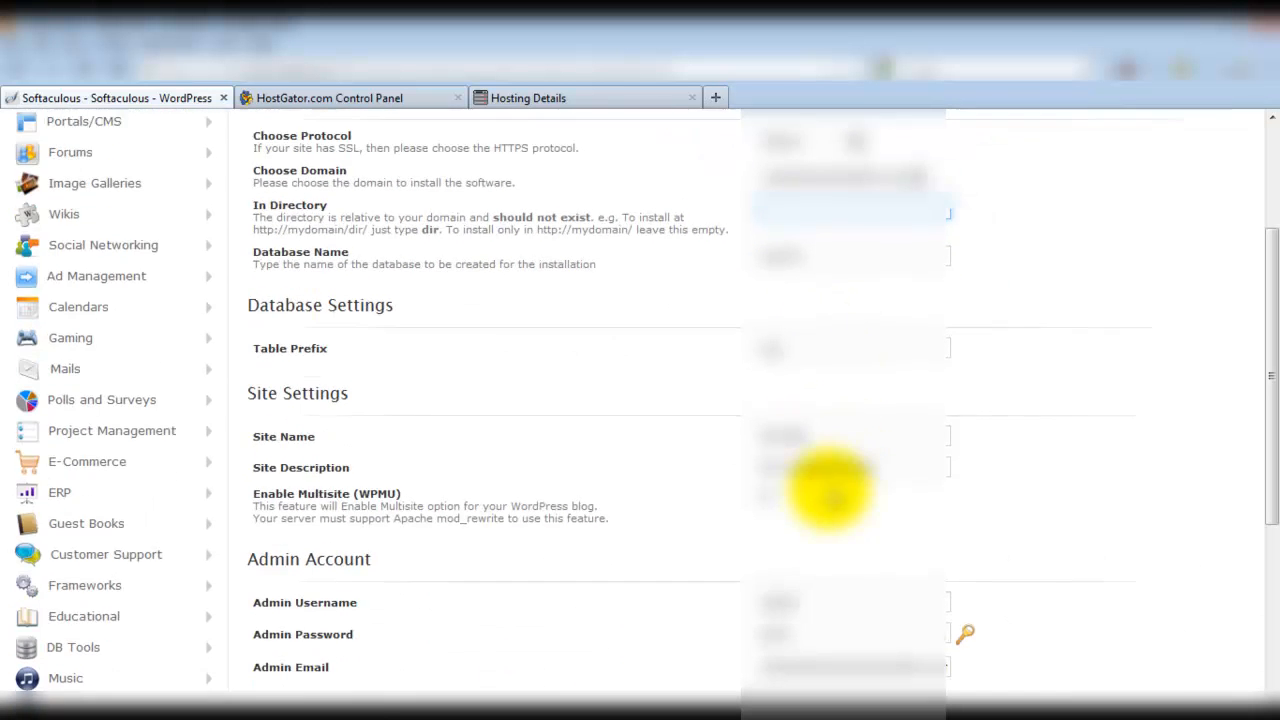
pyautogui.tripleClick(800, 406)
pyautogui.write('M')
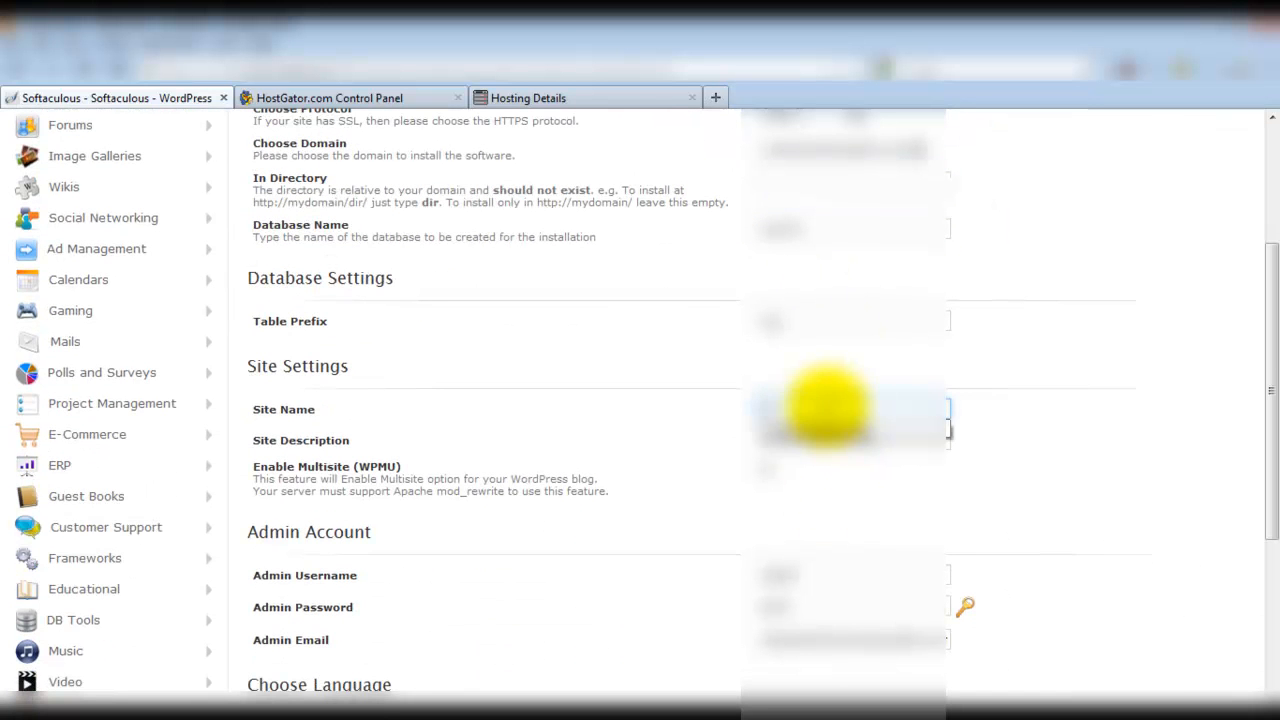
pyautogui.press('Down')
pyautogui.press('Return')
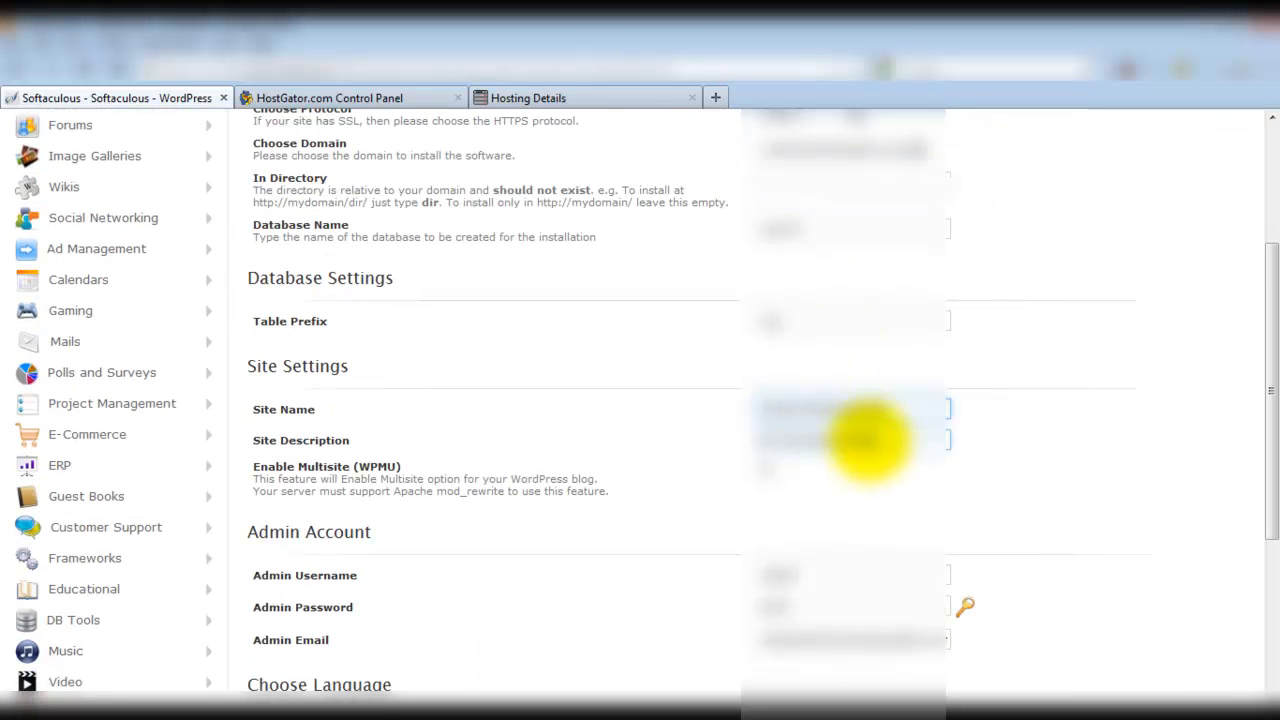
pyautogui.tripleClick(866, 437)
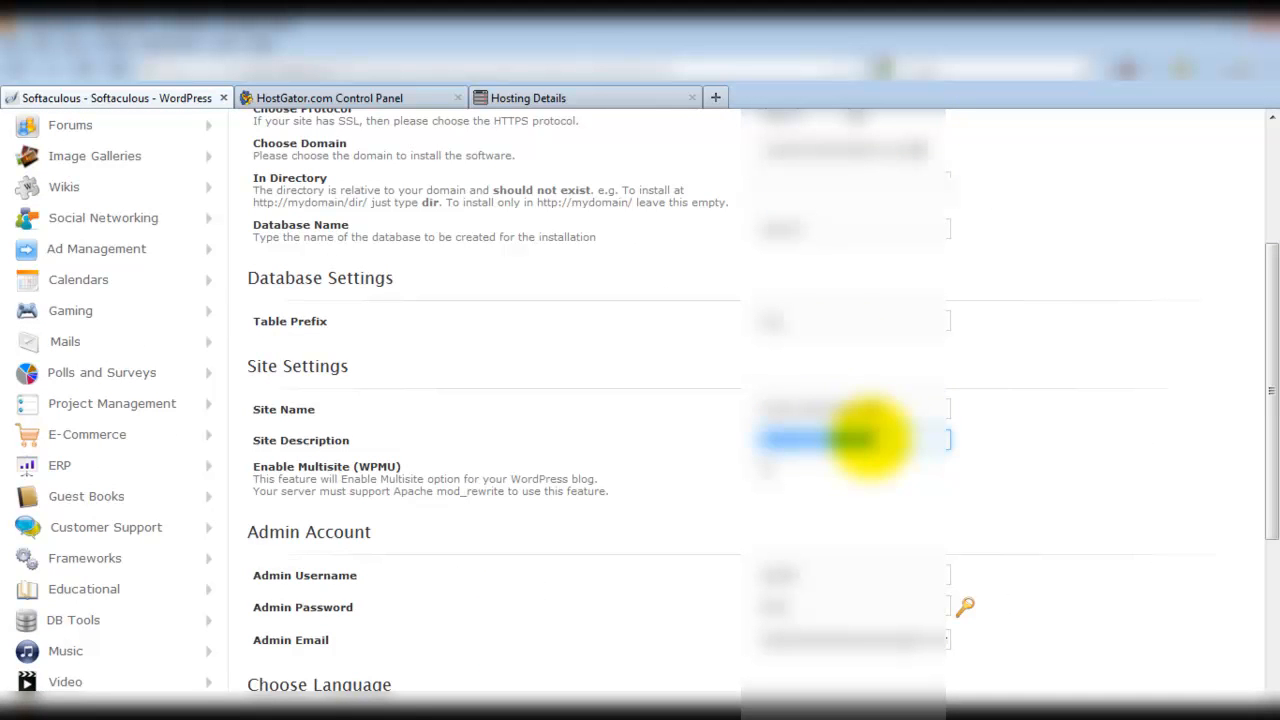
pyautogui.write('T')
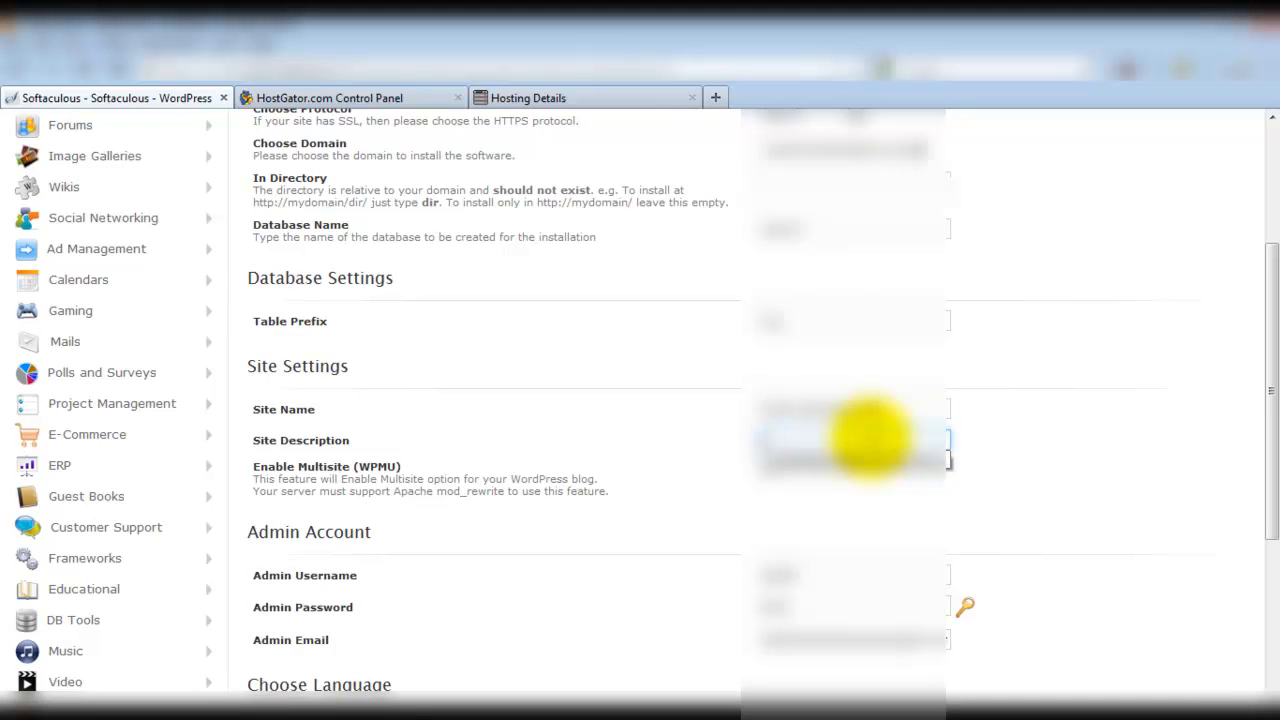
pyautogui.press('Down')
pyautogui.press('Return')
# - Replace the default admin password with a saved password entry for the WordPress admin account
pyautogui.scroll(-2, 868, 457)
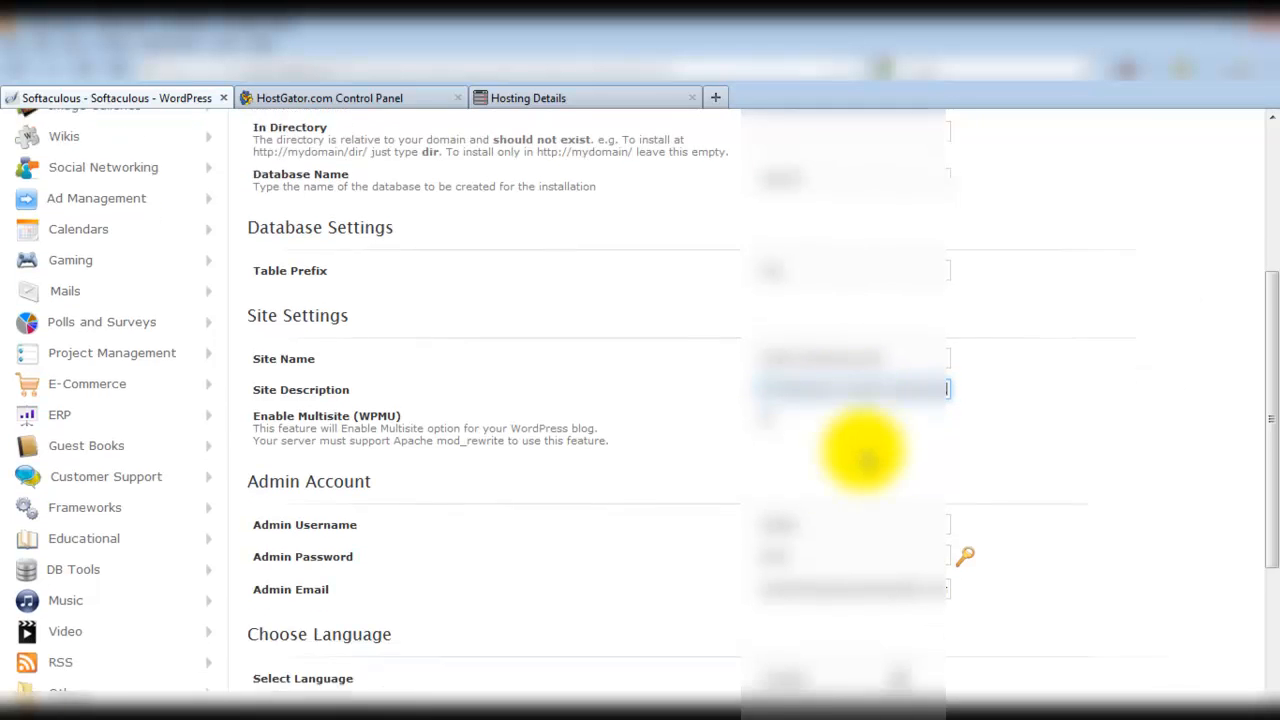
pyautogui.click(820, 498)
pyautogui.doubleClick(822, 500)
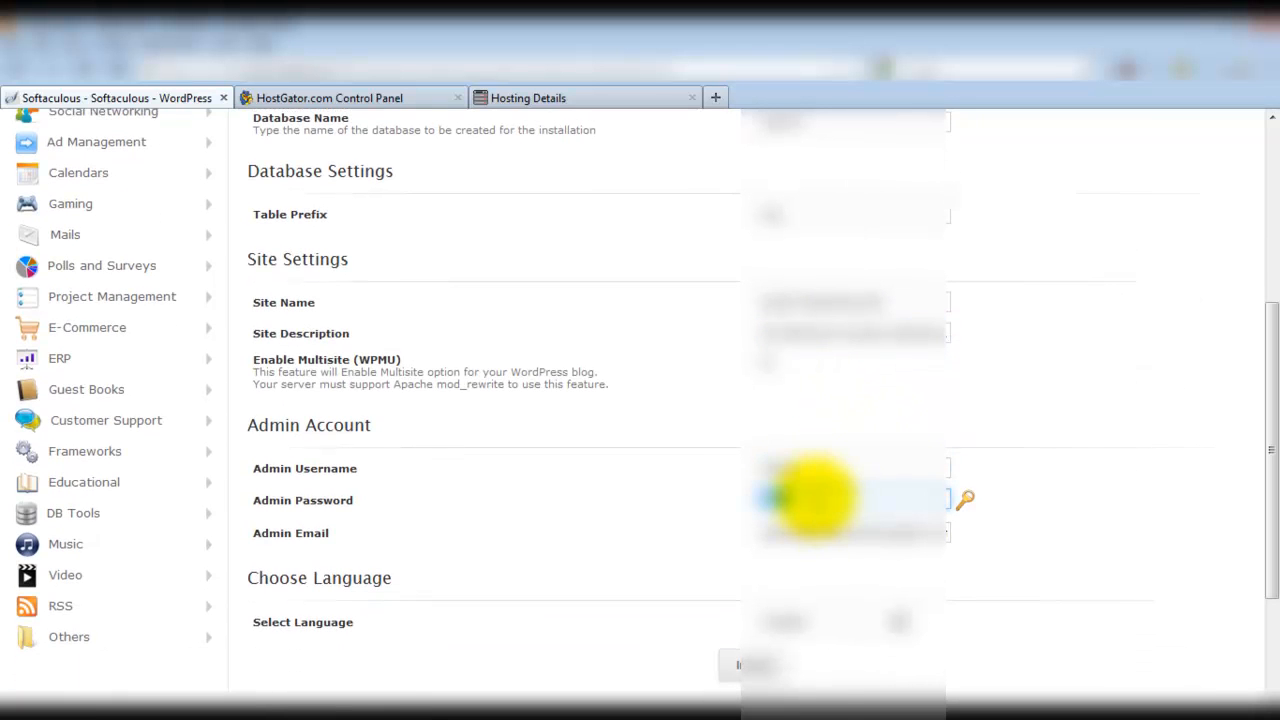
pyautogui.write('p')
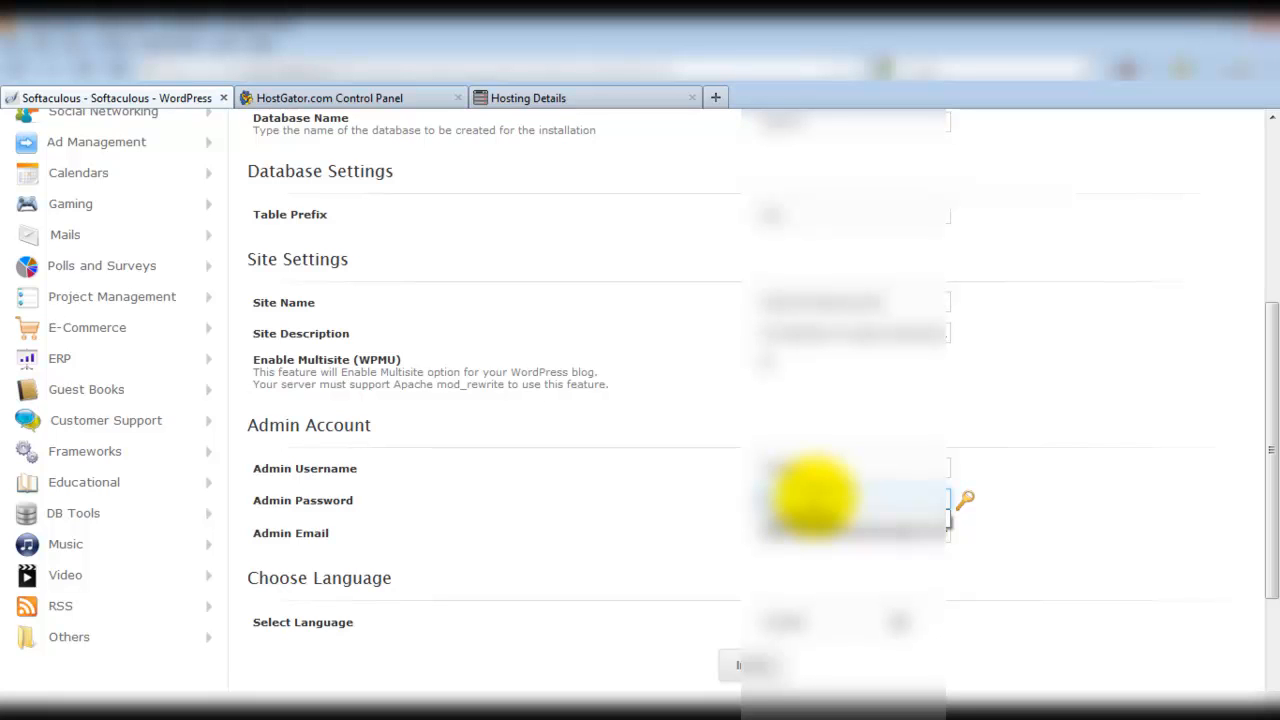
pyautogui.press('Down')
pyautogui.press('Return')
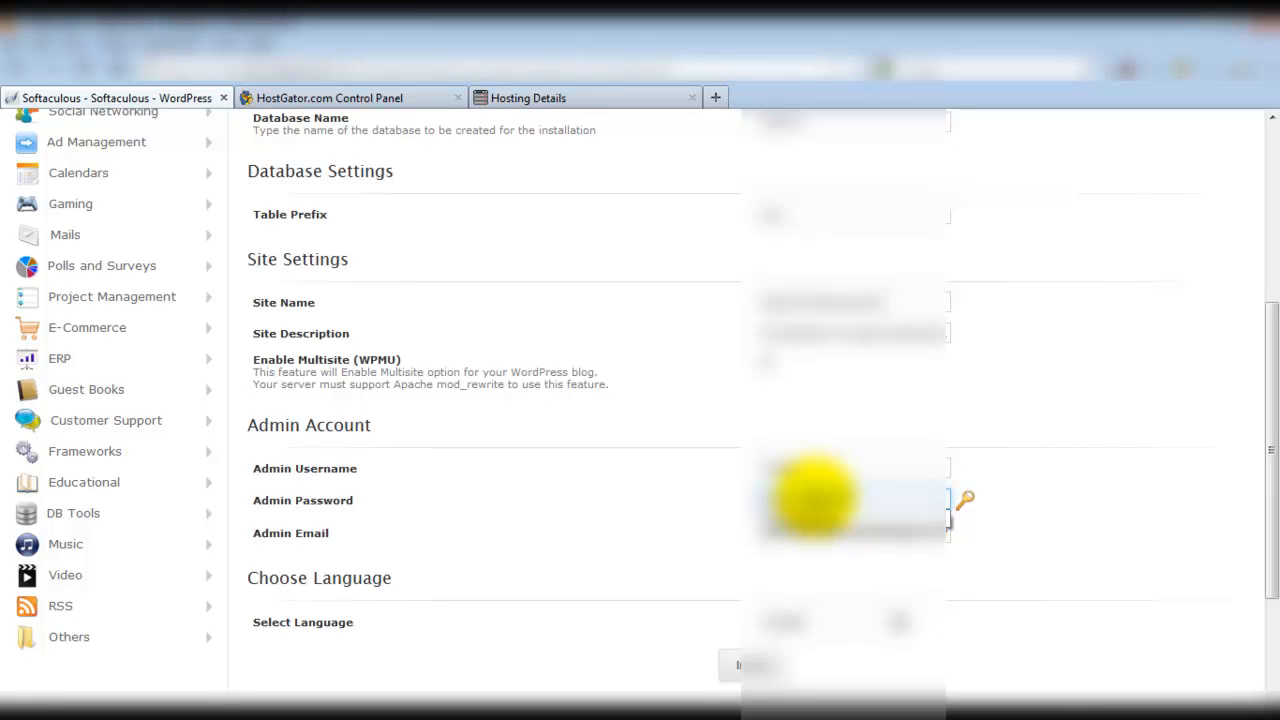
# - Select the new admin password, bring up the separate blank text window, return to the form and install WordPress
pyautogui.doubleClick(815, 497)
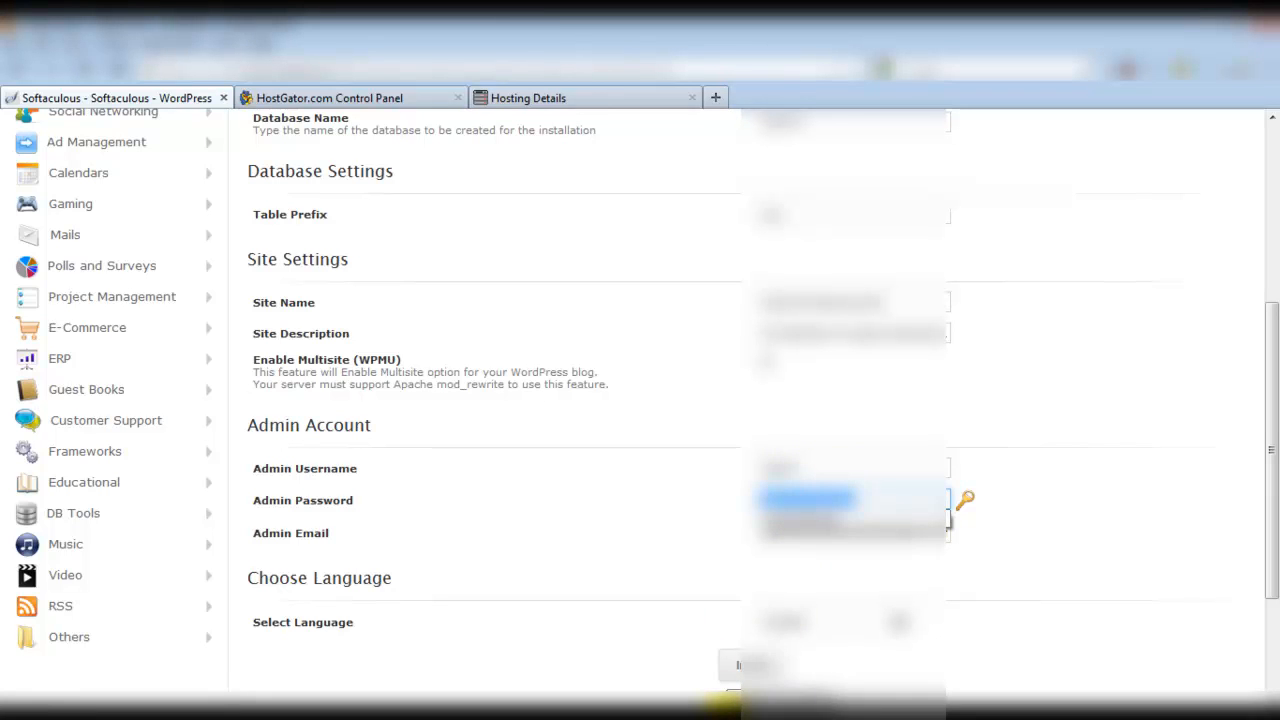
pyautogui.click(722, 708)
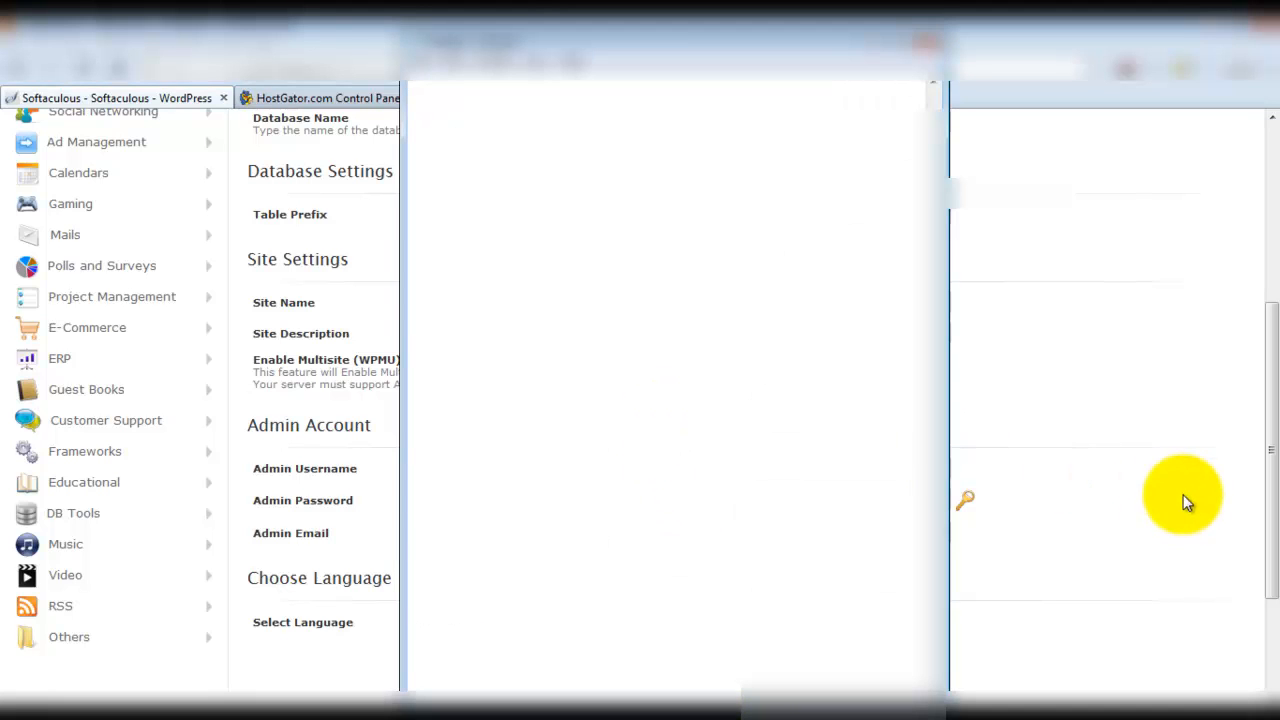
pyautogui.click(1188, 536)
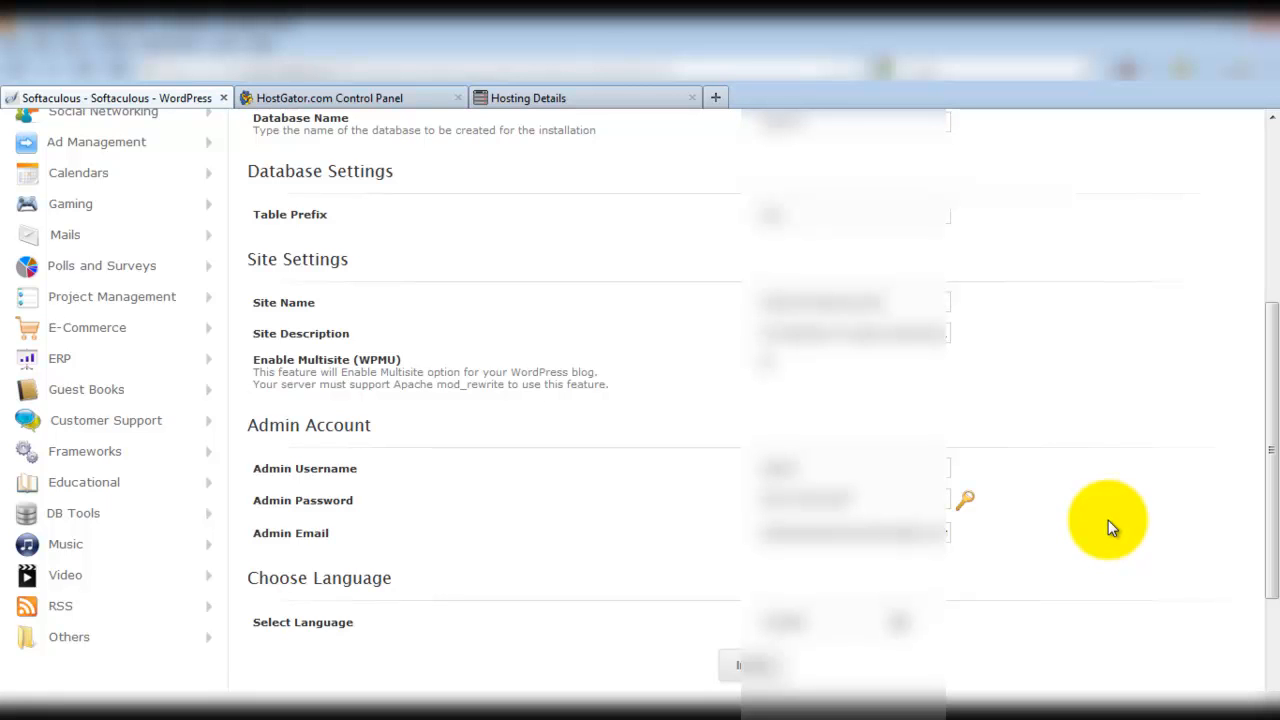
pyautogui.click(760, 666)
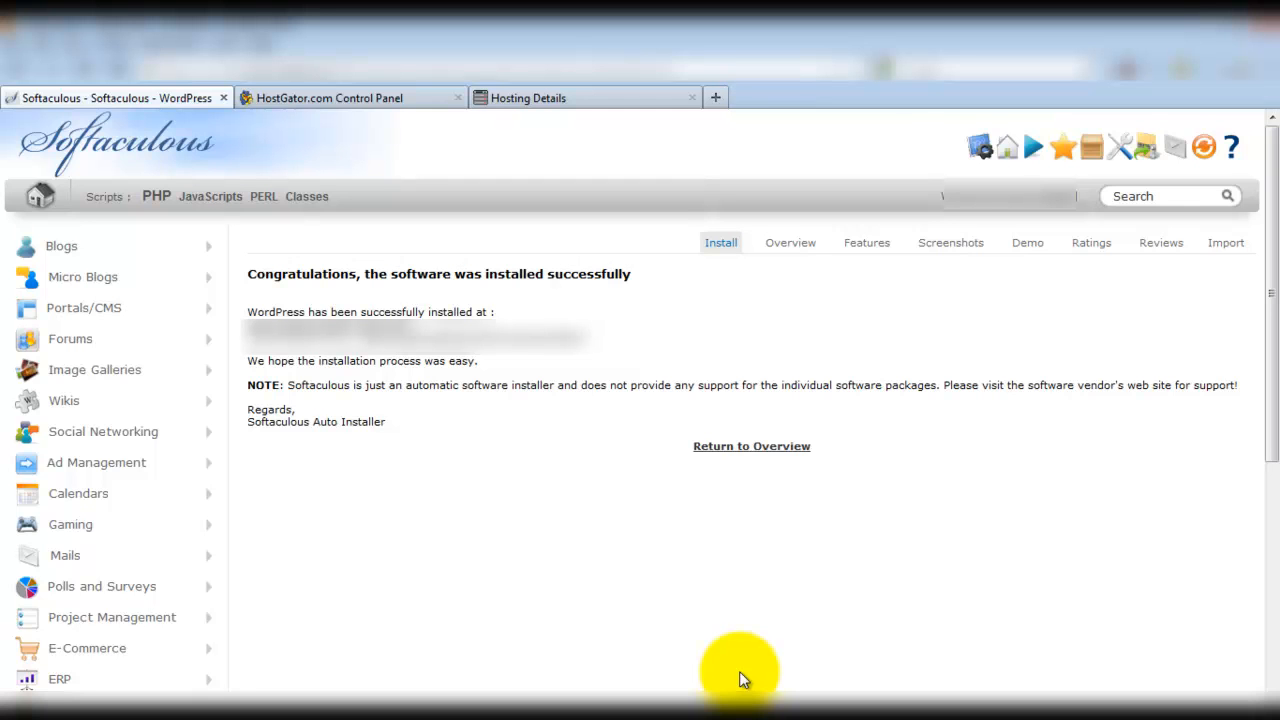
# - Switch to the HostGator control panel and open the WordPress installation form in QuickInstall
pyautogui.click(393, 97)
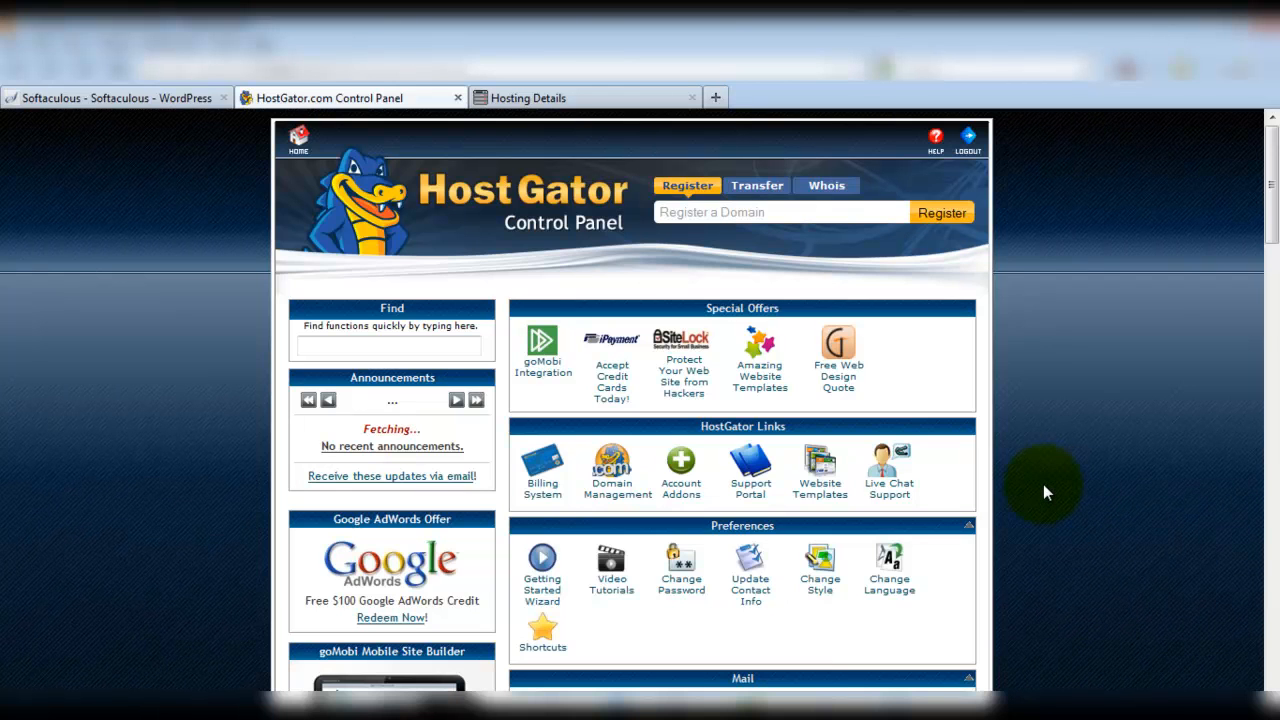
pyautogui.scroll(-5, 1043, 485)
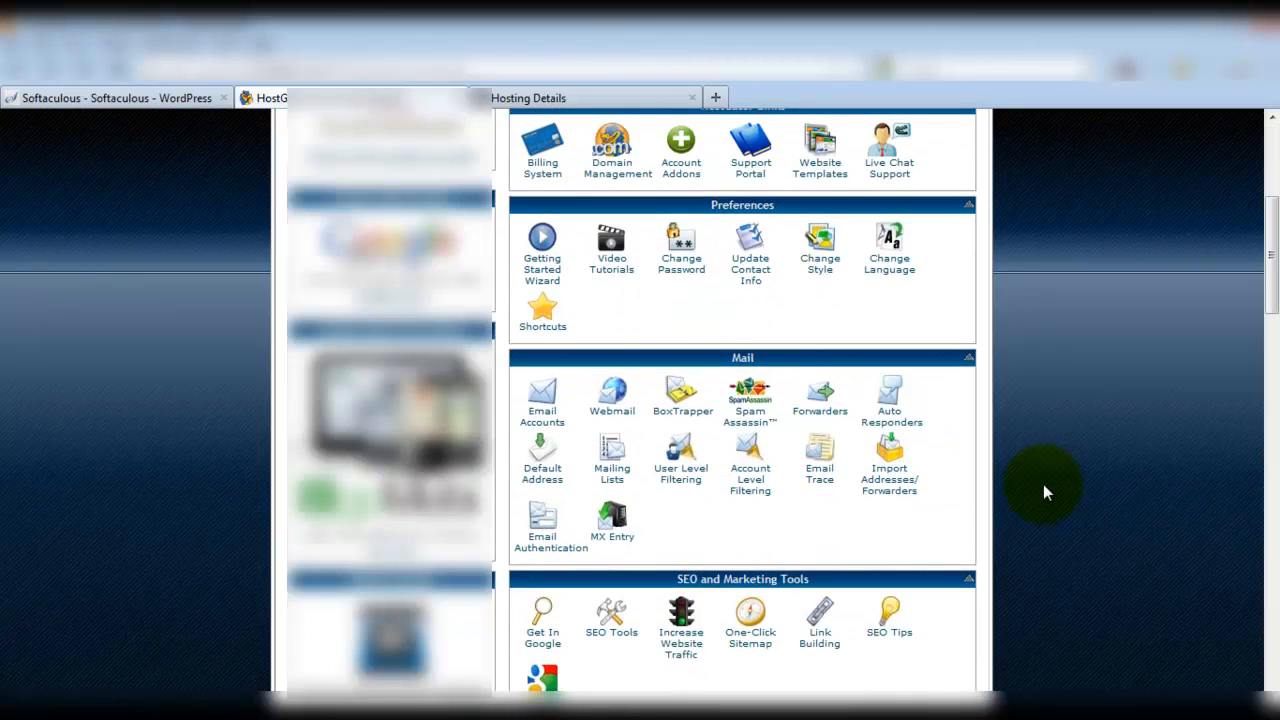
pyautogui.scroll(-3, 1043, 485)
pyautogui.scroll(-5, 1043, 484)
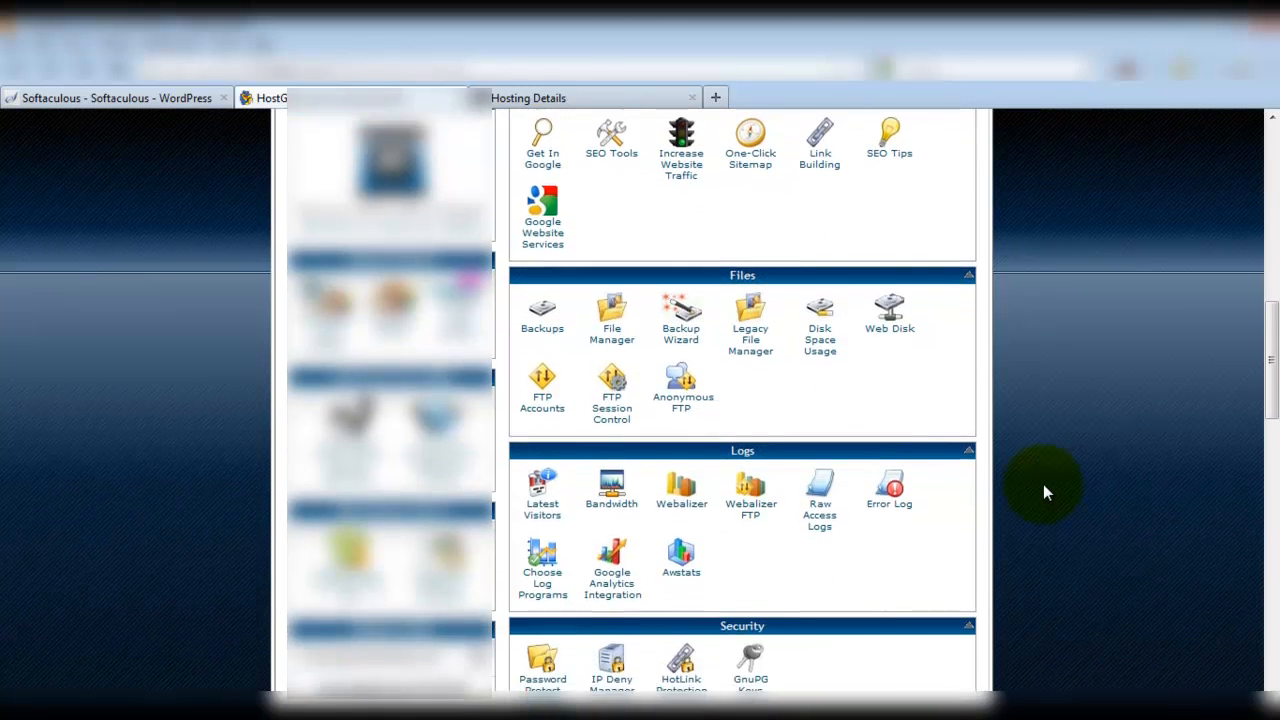
pyautogui.scroll(-3, 1043, 484)
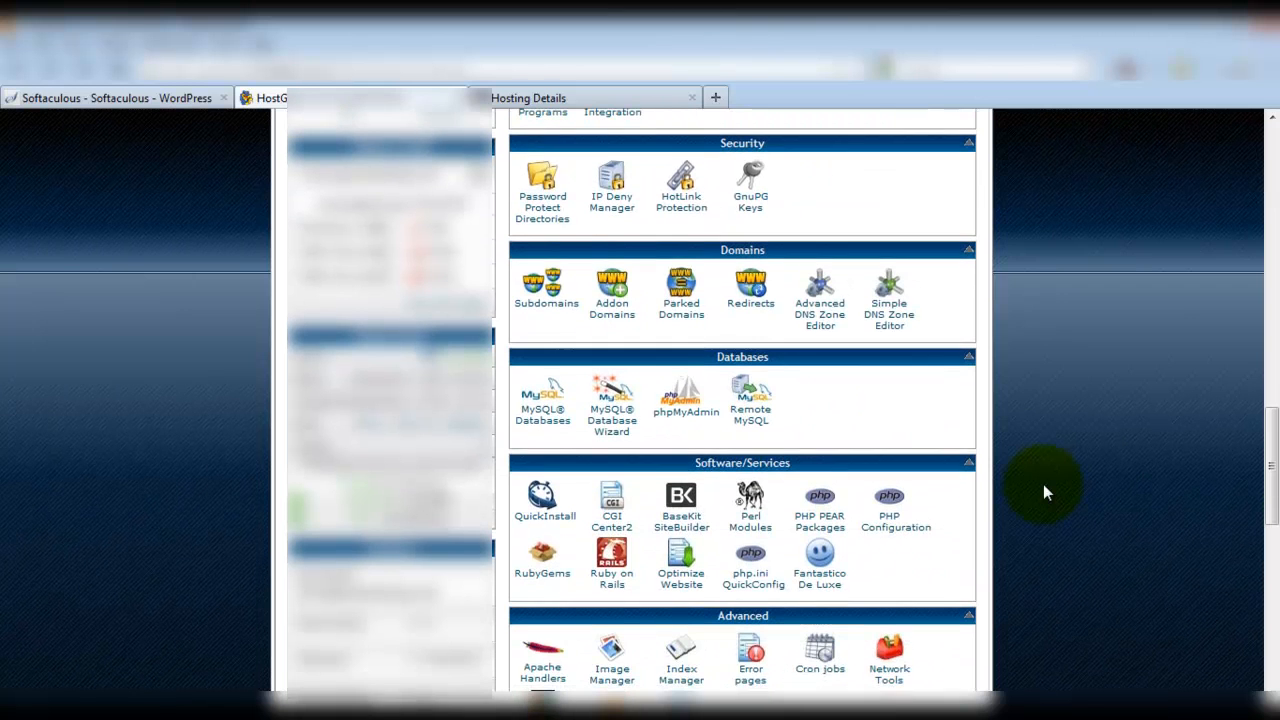
pyautogui.click(541, 500)
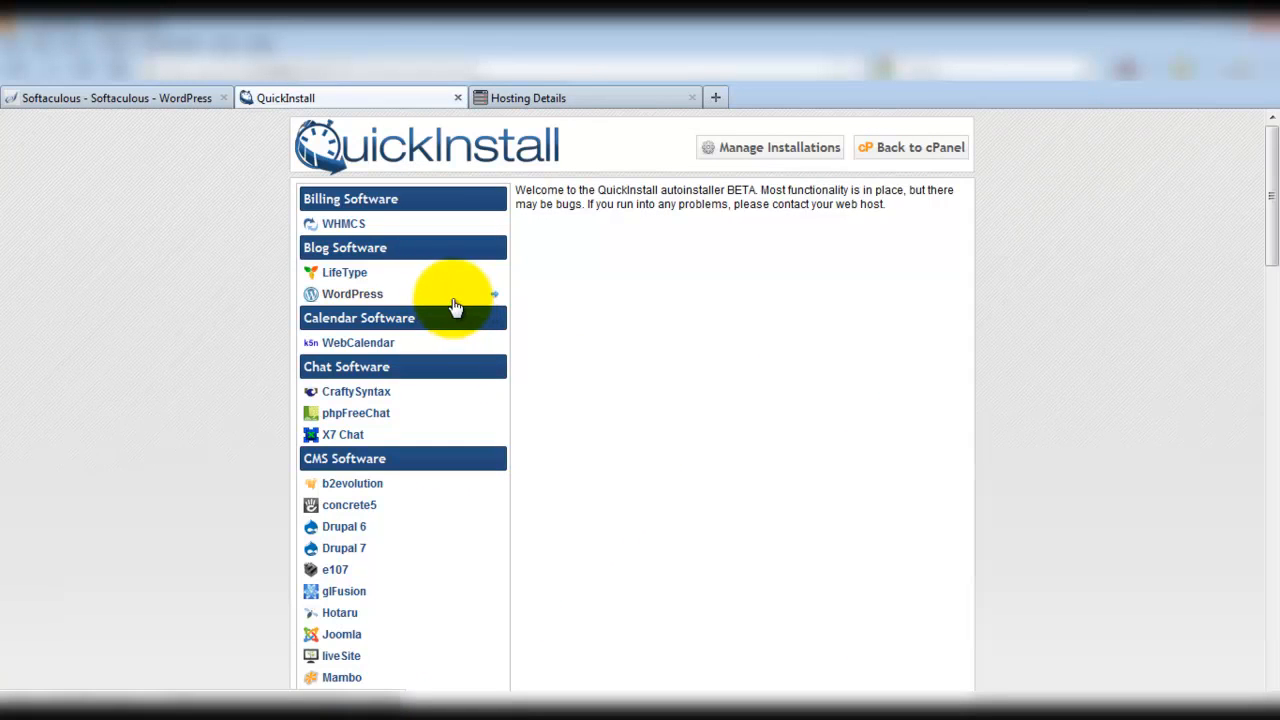
pyautogui.click(343, 295)
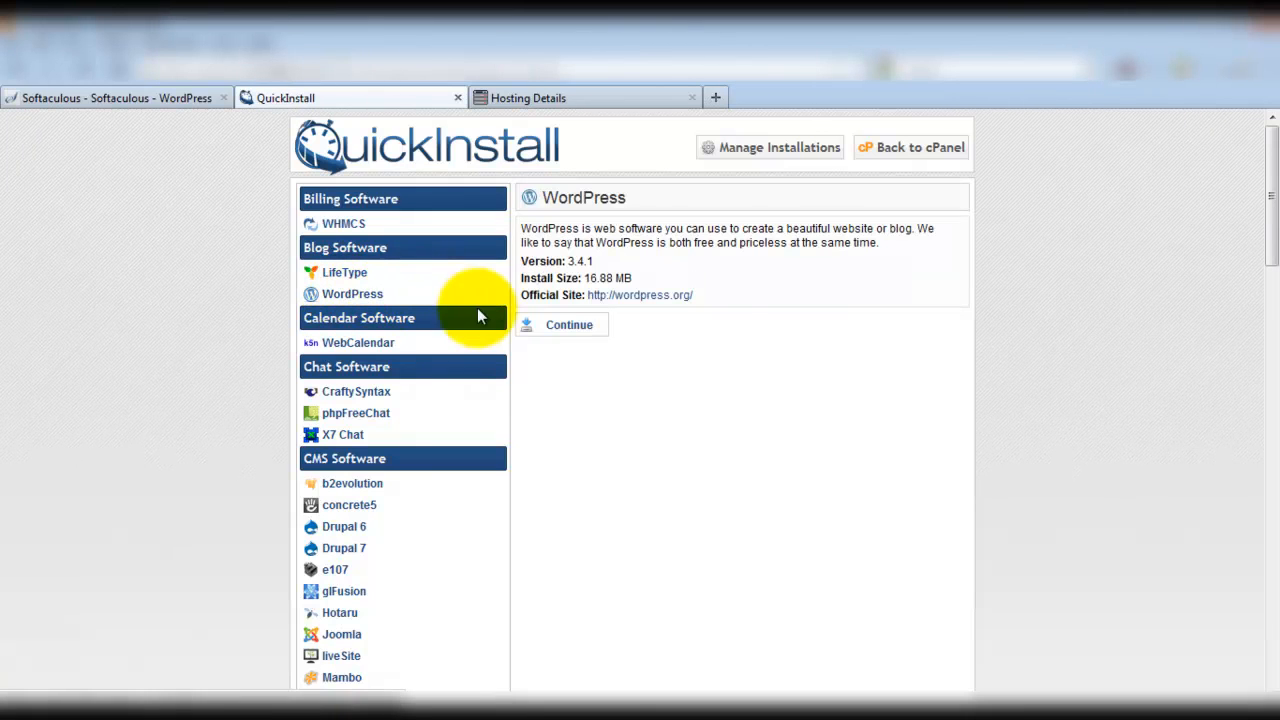
pyautogui.click(569, 326)
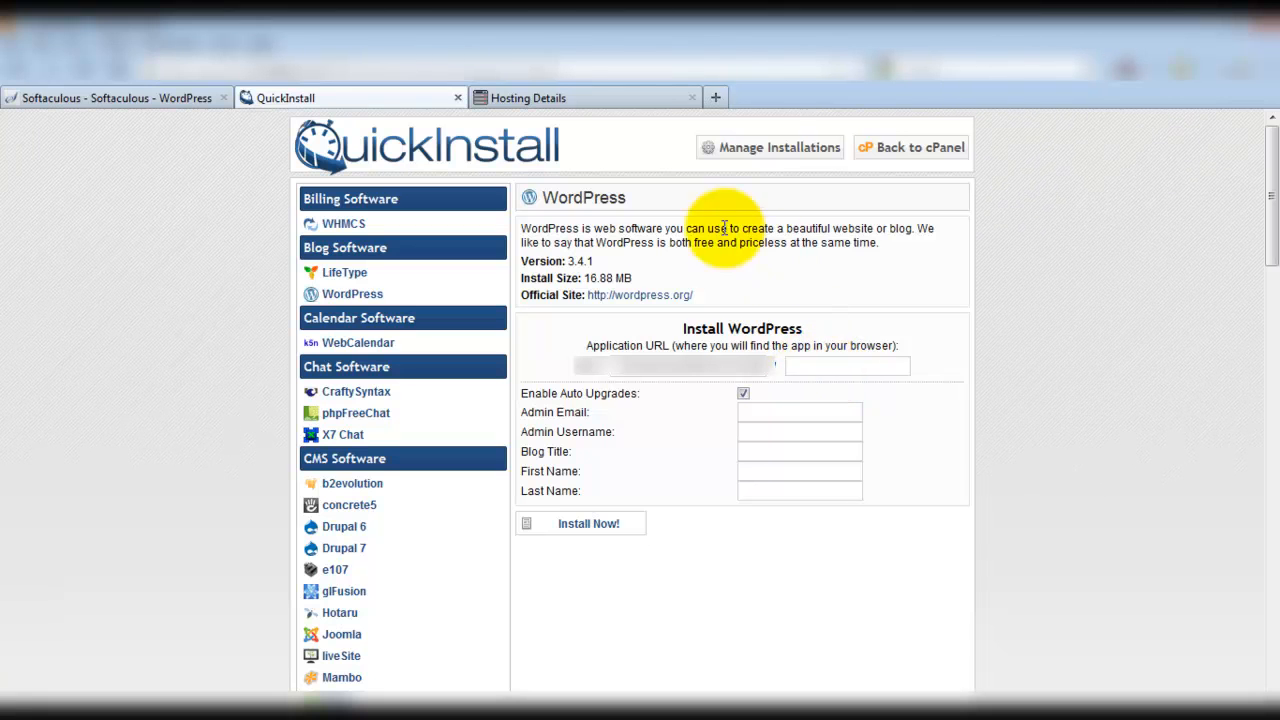
# - Switch to the Go Daddy hosting details and open the WordPress application page at its install option
pyautogui.click(607, 95)
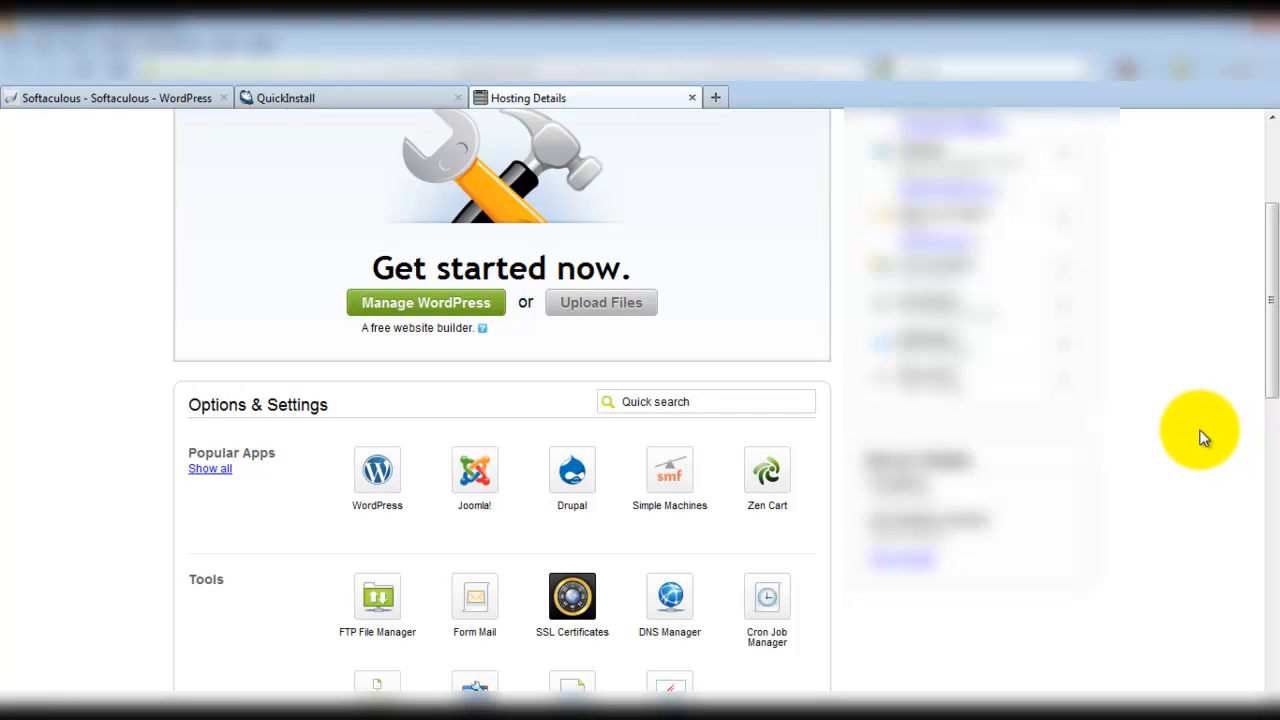
pyautogui.click(378, 470)
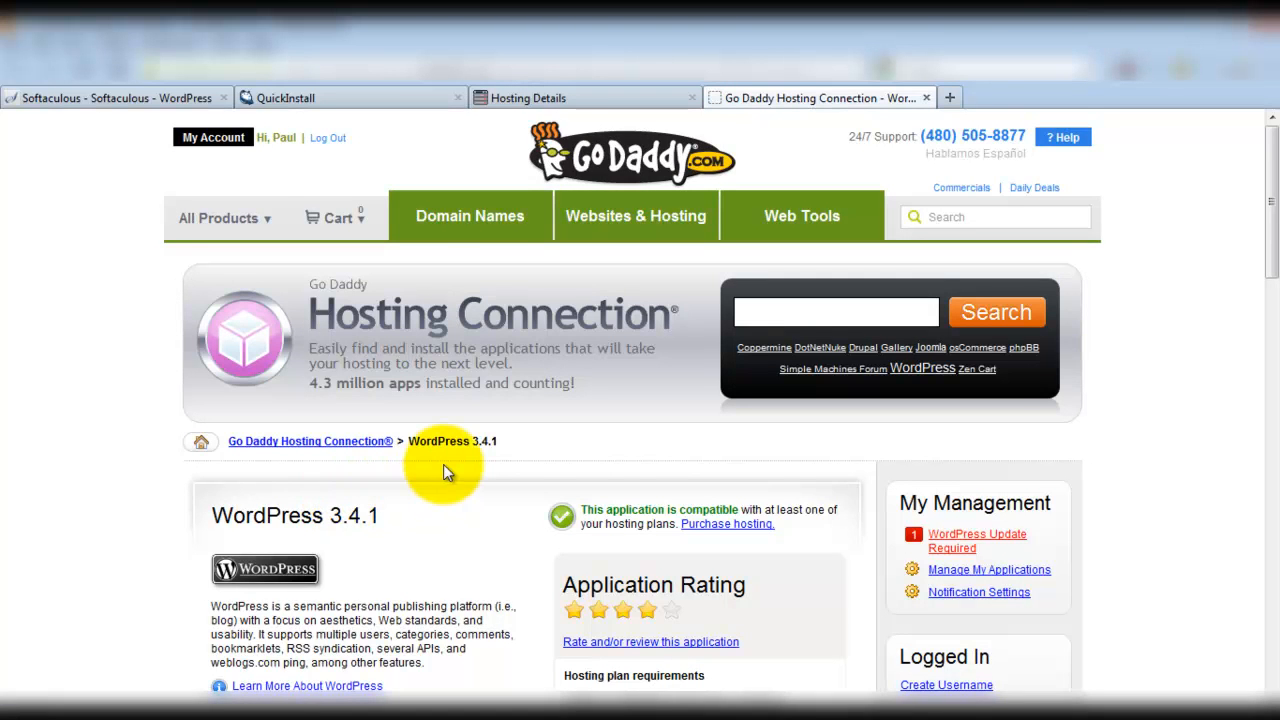
pyautogui.scroll(-2, 443, 466)
pyautogui.scroll(-2, 446, 472)
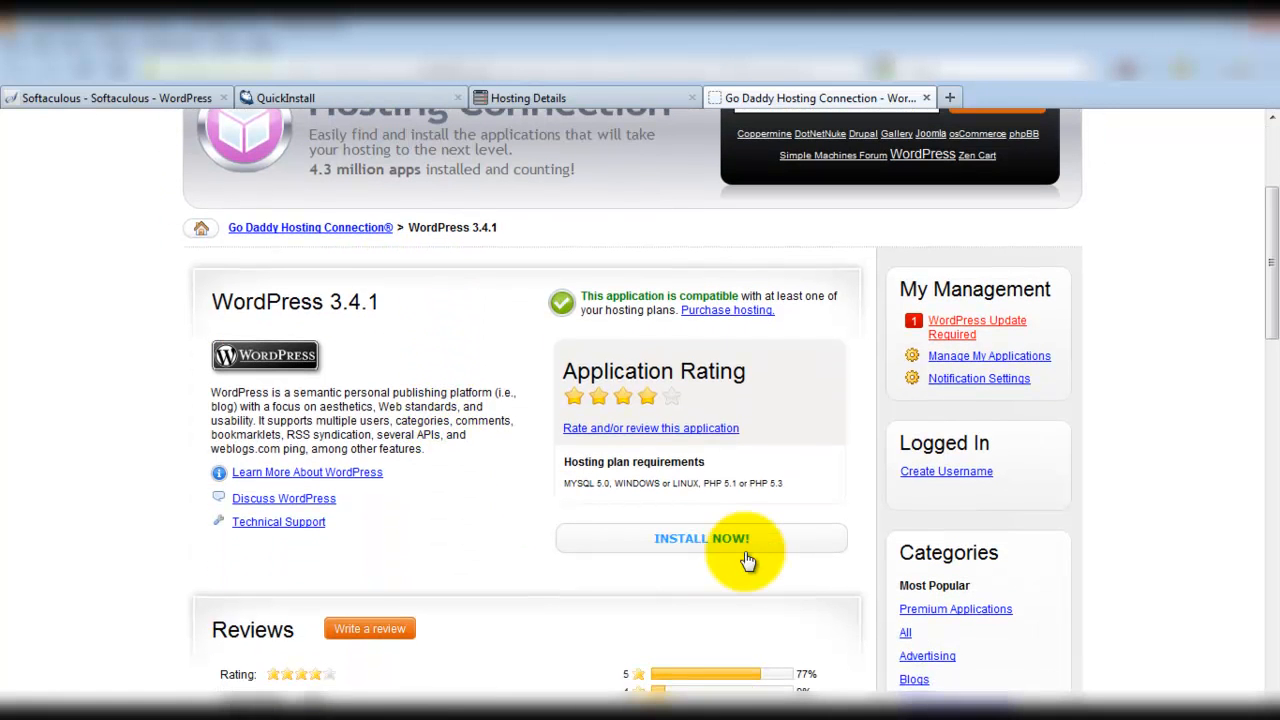